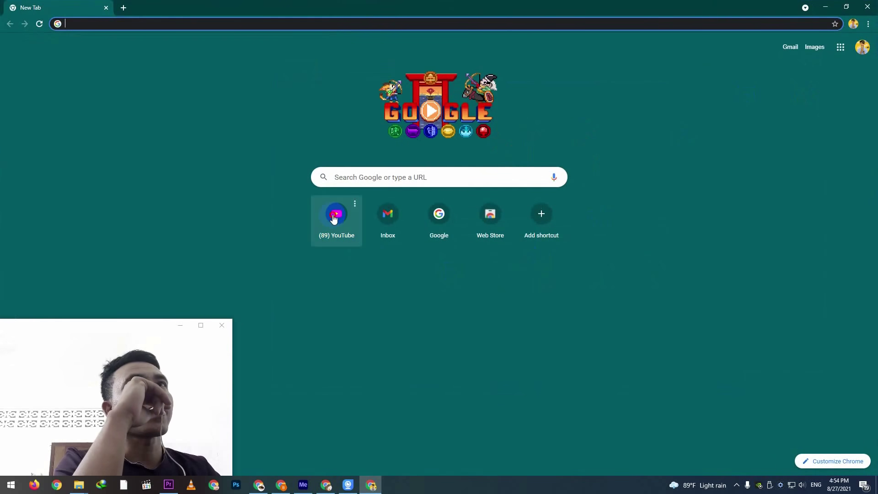
# Step: Open YouTube, switch to the FROG SHOW channel account, and reopen its account menu
pyautogui.click(334, 218)
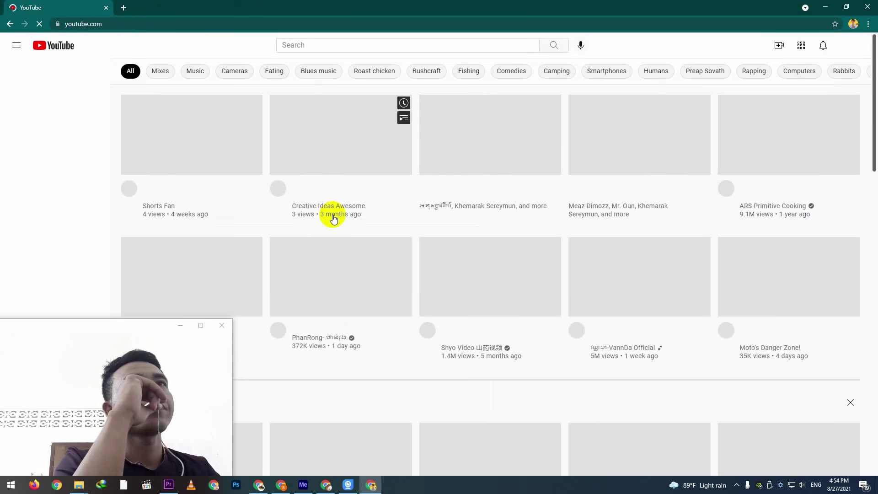
pyautogui.click(850, 45)
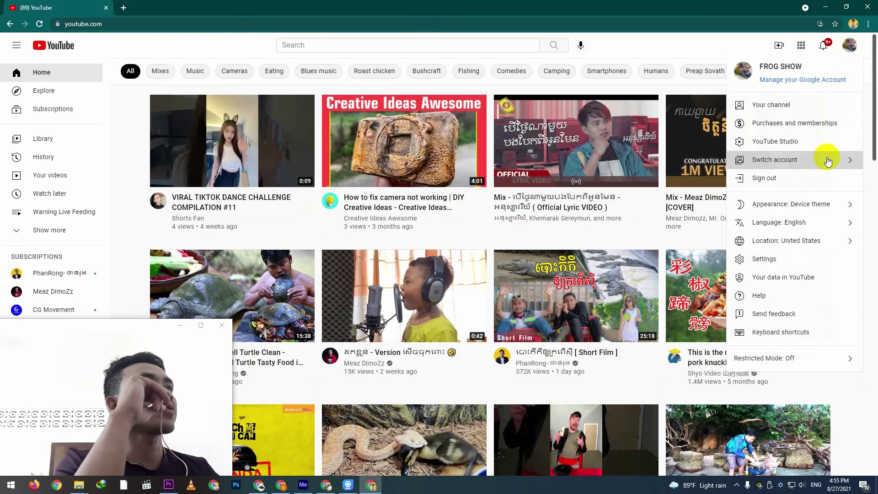
pyautogui.click(828, 159)
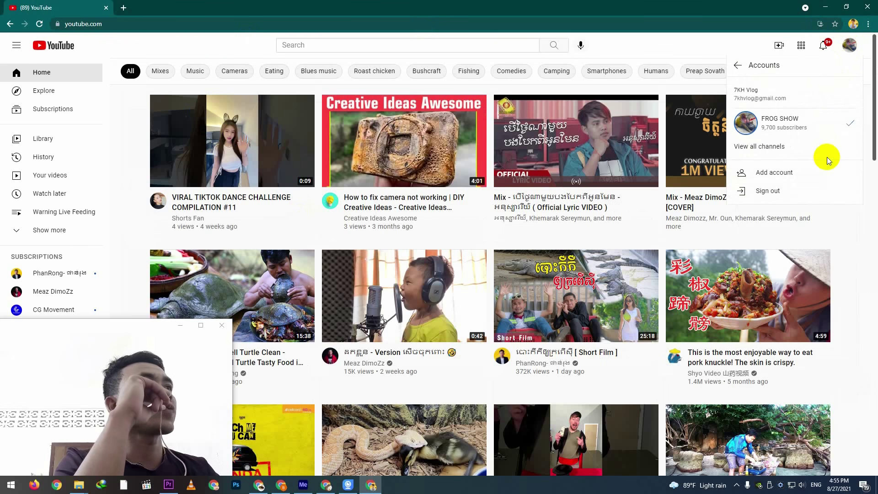
pyautogui.click(755, 126)
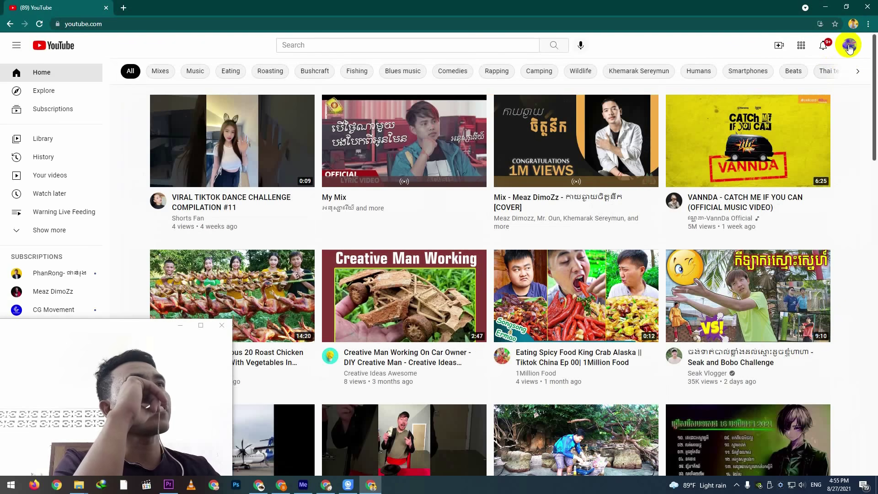
pyautogui.click(849, 47)
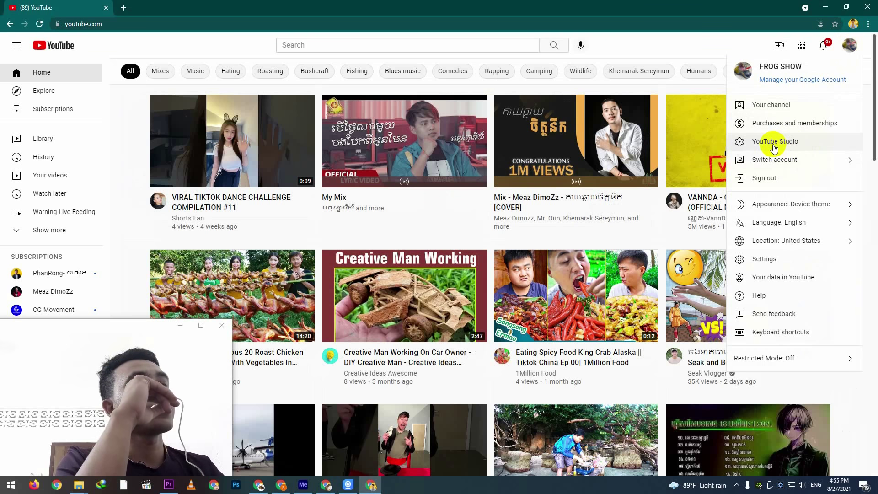
# Step: Go to YouTube Studio for FROG SHOW and show the Content list of uploads
pyautogui.click(774, 146)
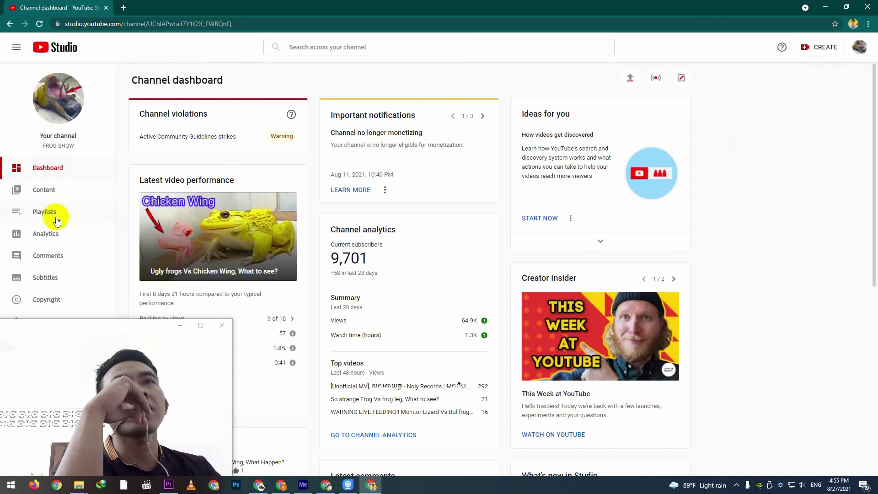
pyautogui.click(45, 194)
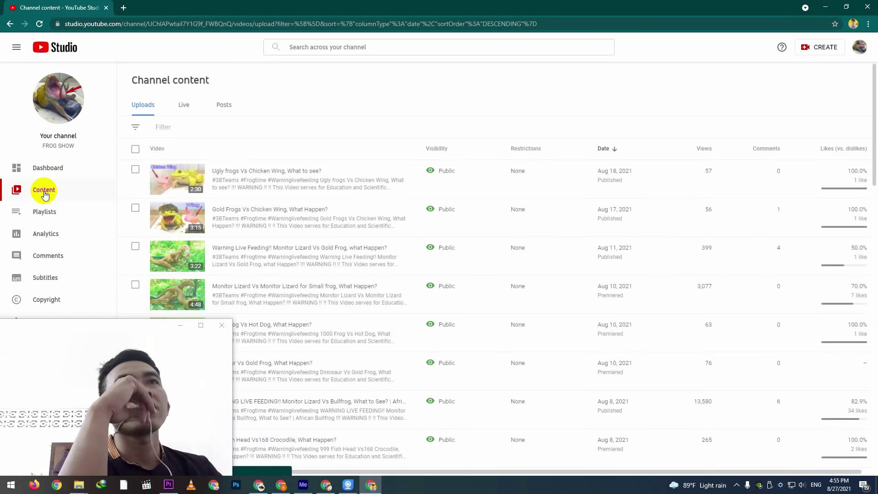
# Step: Find the Aug 7 frog-leg video in the uploads list and open its details
pyautogui.scroll(-6, 256, 245)
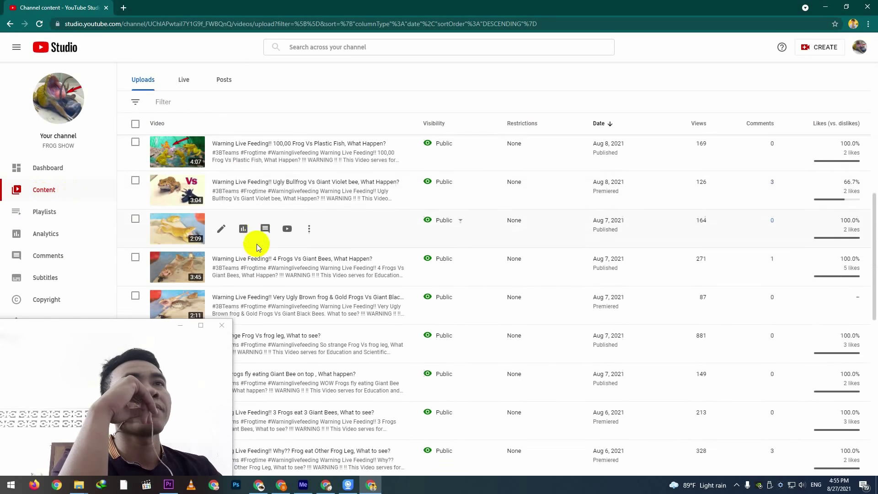
pyautogui.scroll(-6, 257, 245)
pyautogui.scroll(-6, 258, 247)
pyautogui.scroll(-1, 258, 247)
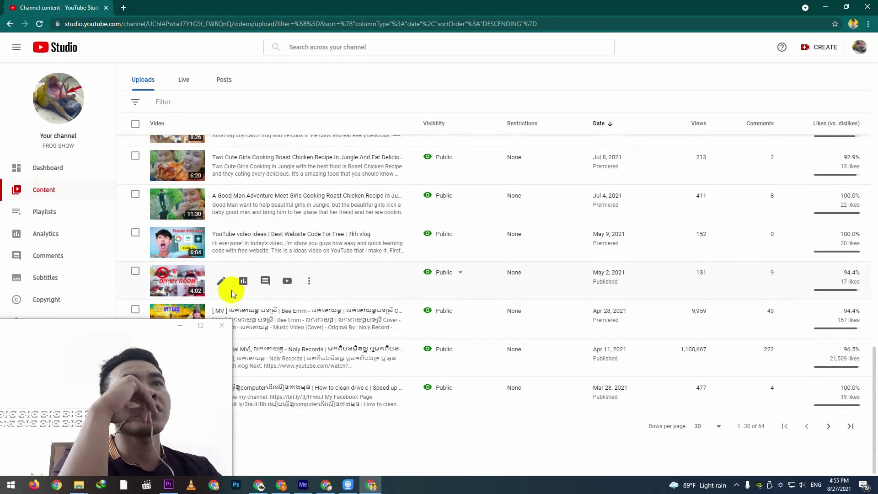
pyautogui.scroll(1, 206, 287)
pyautogui.scroll(2, 206, 287)
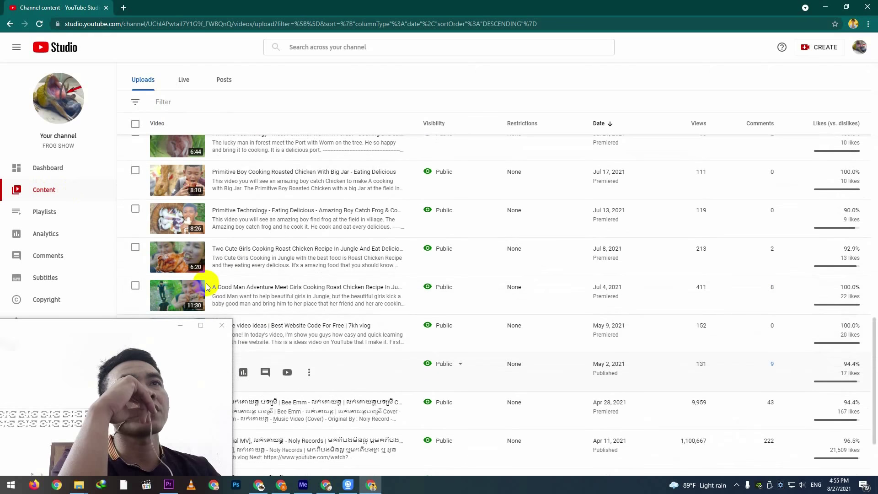
pyautogui.scroll(1, 206, 287)
pyautogui.scroll(1, 206, 287)
pyautogui.scroll(-3, 205, 286)
pyautogui.scroll(-1, 206, 286)
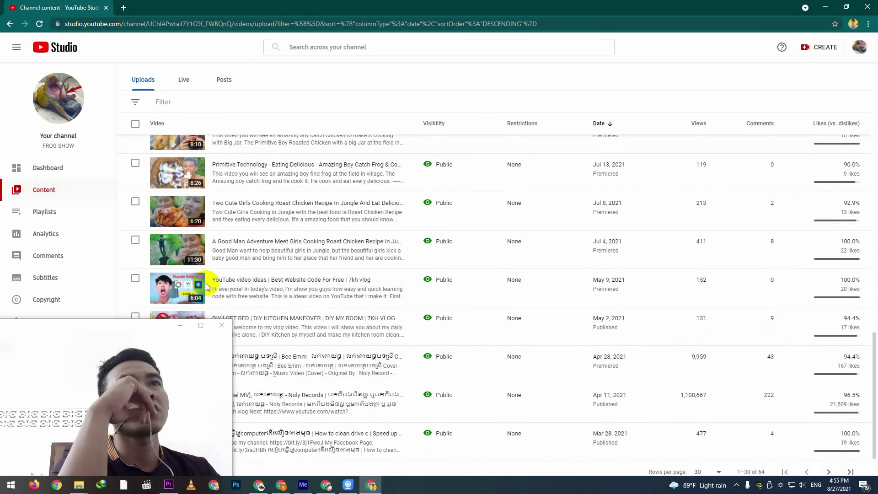
pyautogui.scroll(3, 206, 287)
pyautogui.scroll(-3, 206, 279)
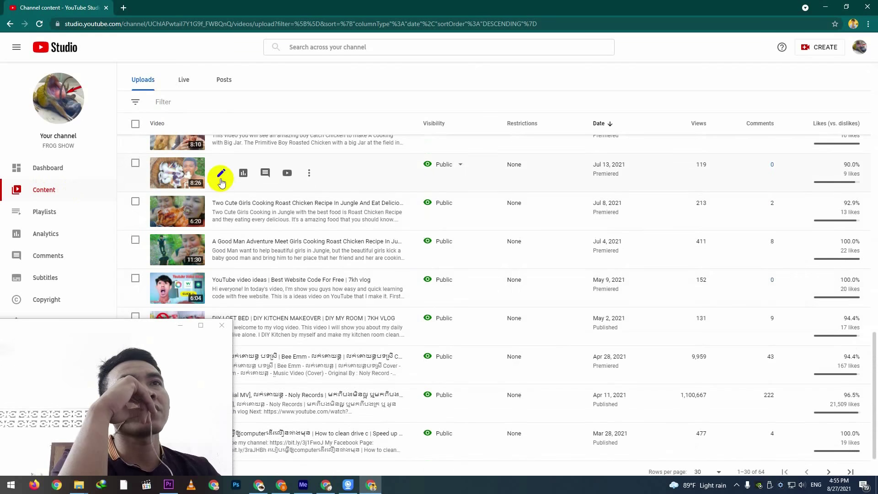
pyautogui.scroll(6, 224, 186)
pyautogui.scroll(-1, 220, 183)
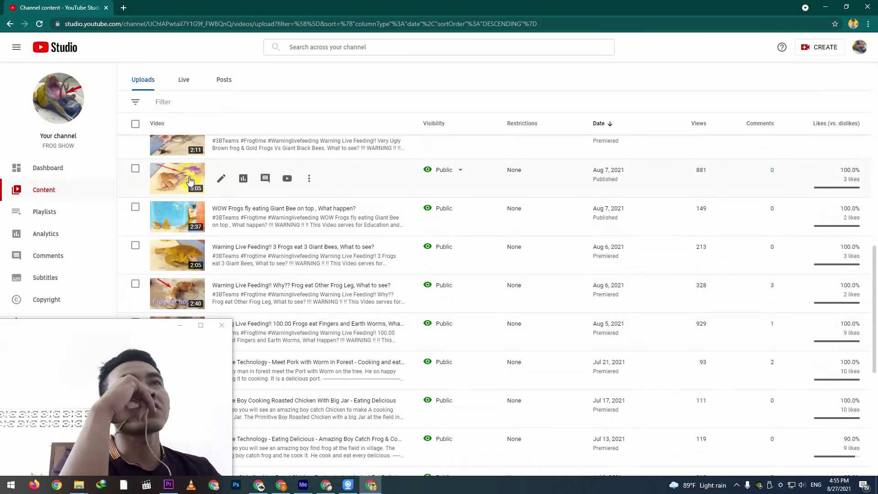
pyautogui.click(221, 180)
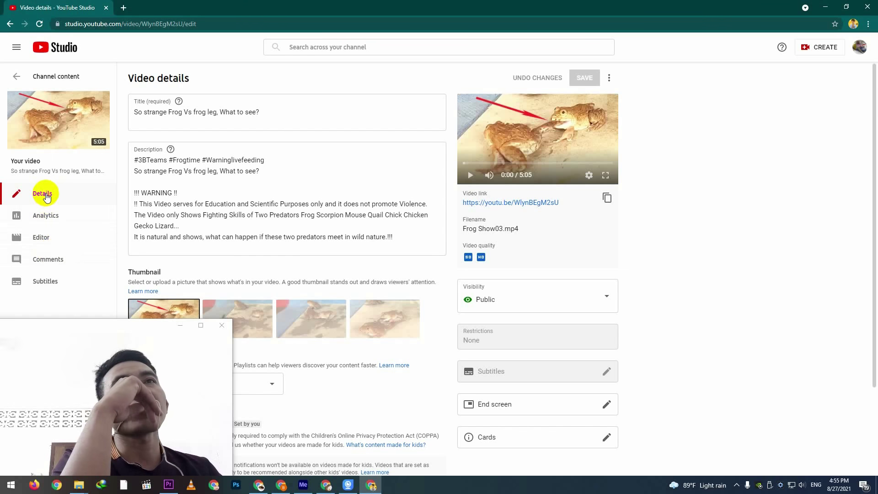
# Step: Select and inspect the video's title and description text without changing them
pyautogui.moveTo(137, 115); pyautogui.dragTo(275, 114)
pyautogui.click(273, 115)
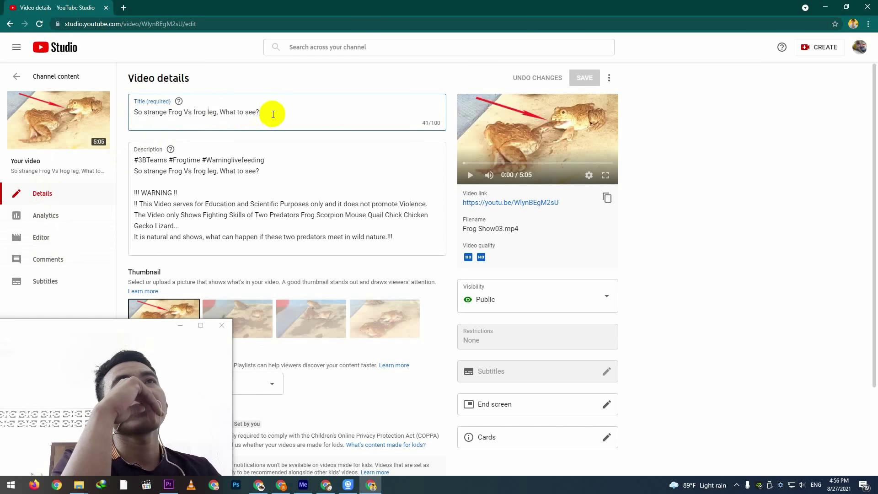
pyautogui.tripleClick(133, 112)
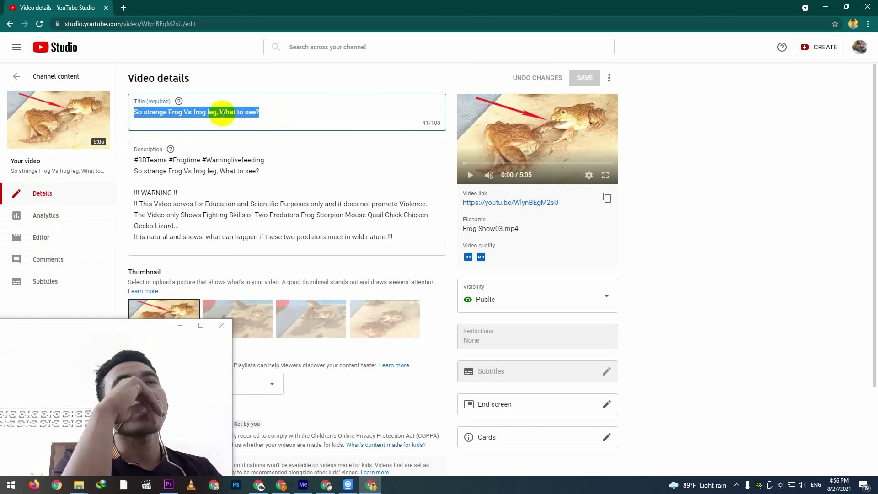
pyautogui.click(273, 112)
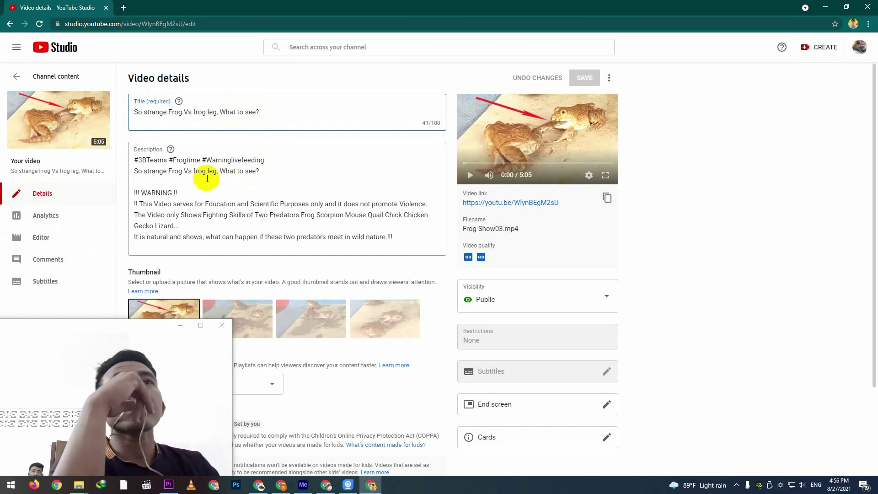
pyautogui.click(192, 181)
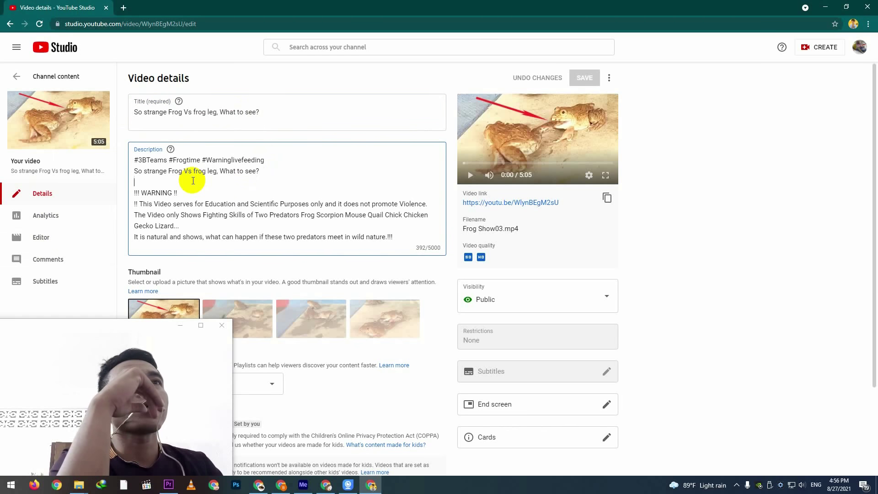
# Step: Look over the Thumbnail section, then view the video's Analytics overview
pyautogui.scroll(-2, 193, 180)
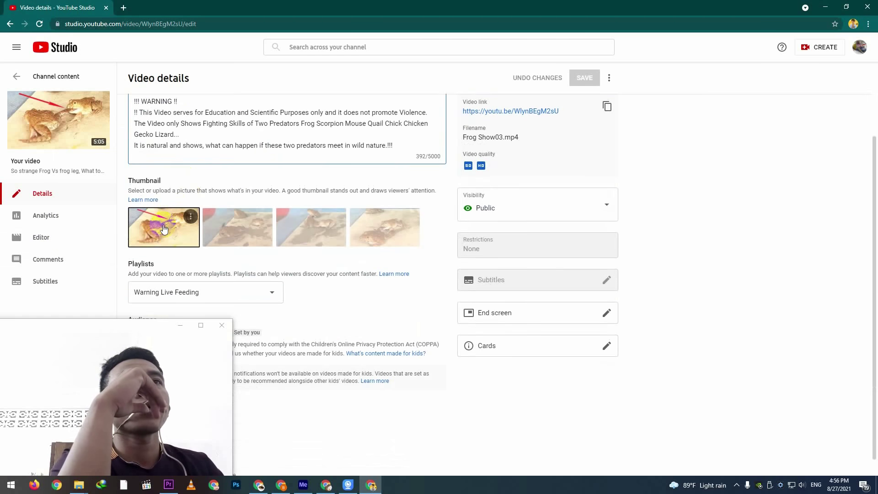
pyautogui.doubleClick(144, 180)
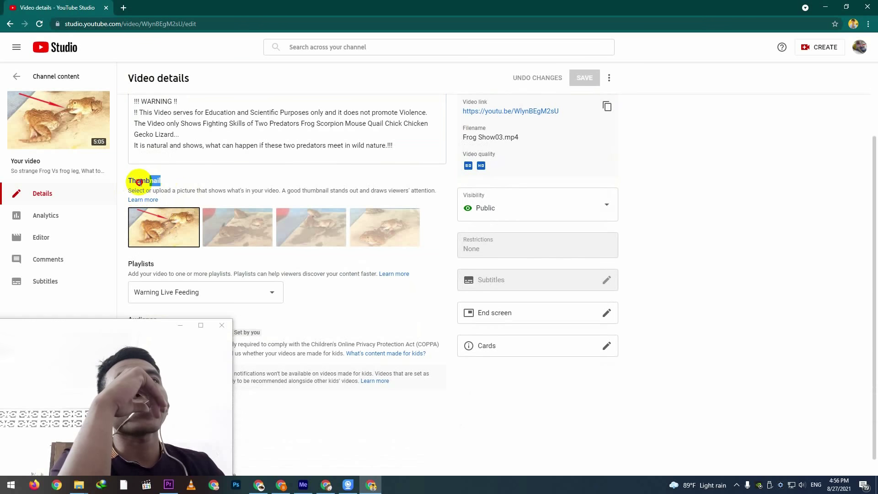
pyautogui.click(167, 182)
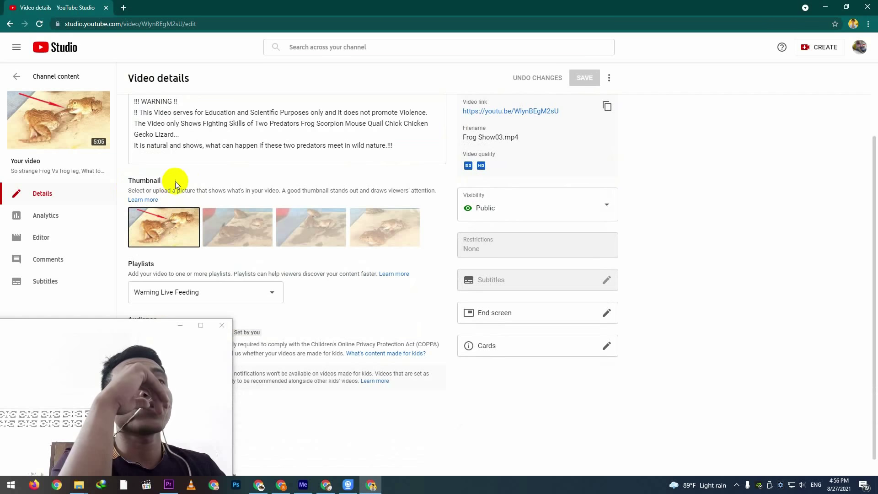
pyautogui.scroll(-1, 220, 219)
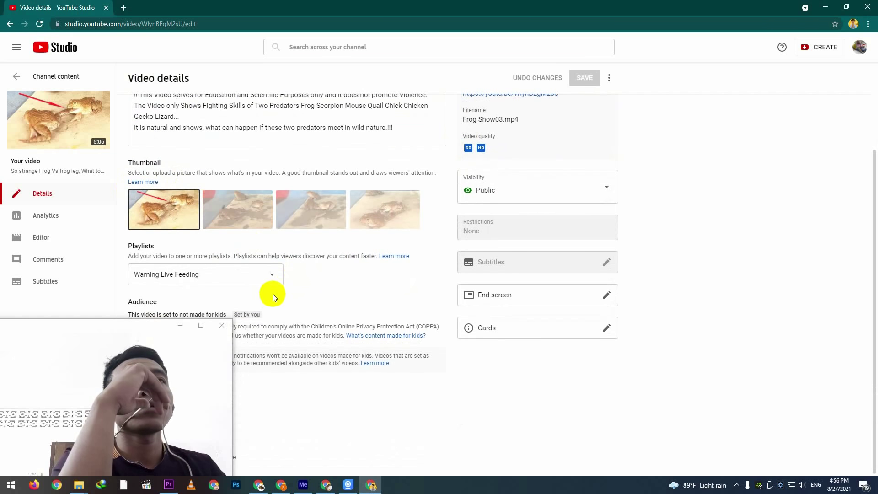
pyautogui.scroll(3, 273, 295)
pyautogui.click(44, 216)
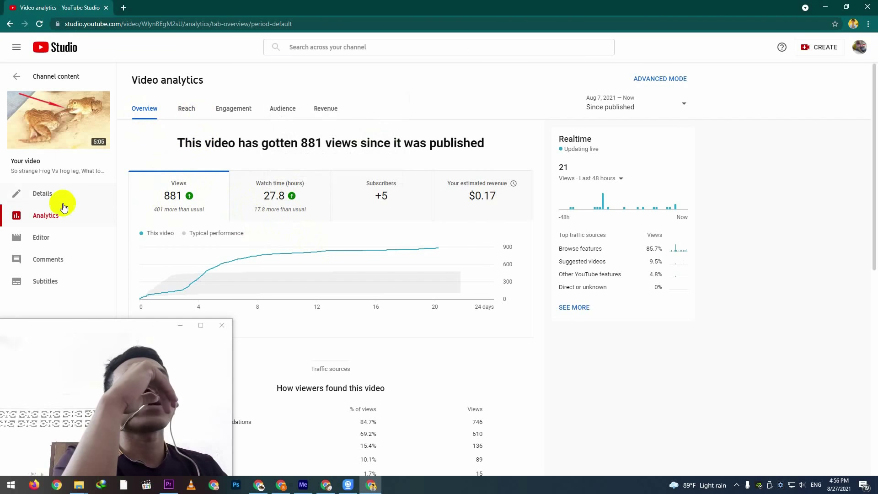
# Step: Return to the frog-leg video's Details, look at Thumbnail and Playlists, then enter the Editor
pyautogui.click(41, 193)
pyautogui.scroll(-2, 211, 263)
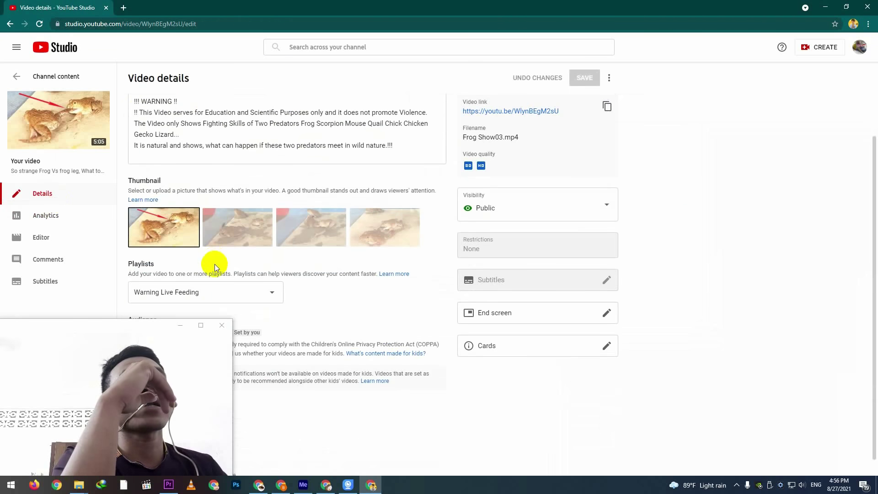
pyautogui.click(59, 239)
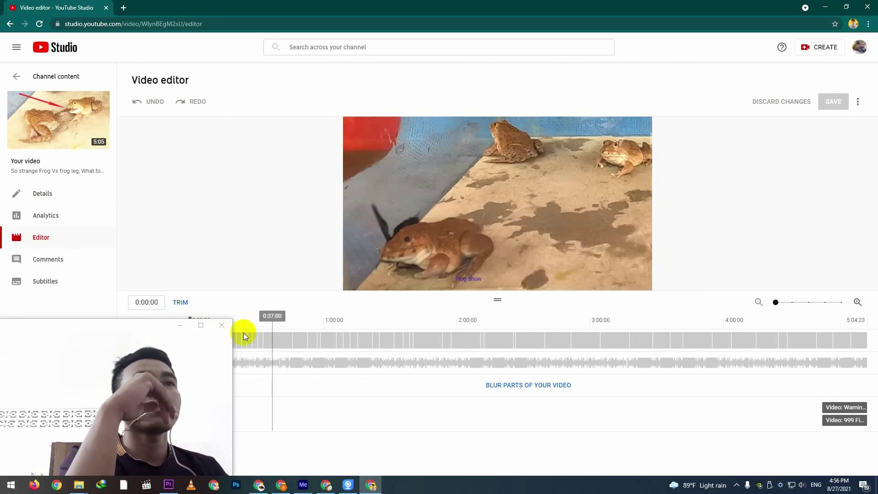
# Step: Bring up the free music library beside the frog-leg video's editor timeline
pyautogui.moveTo(151, 328); pyautogui.dragTo(110, 420)
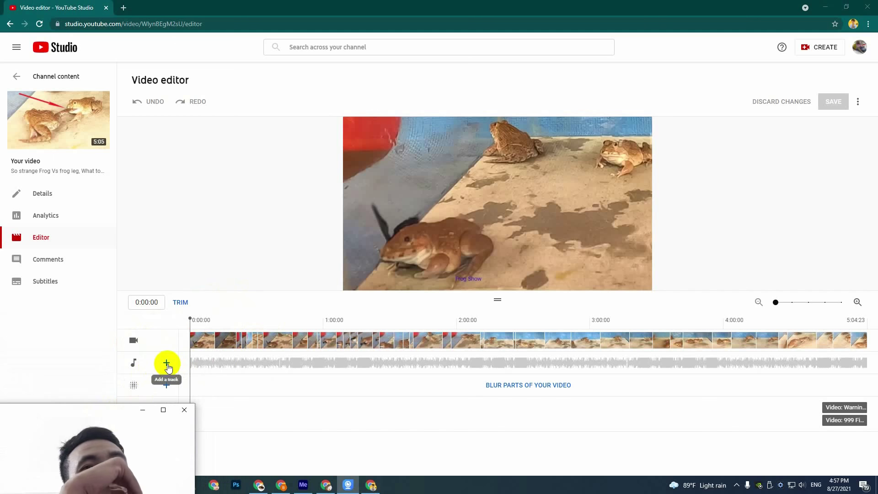
pyautogui.click(167, 364)
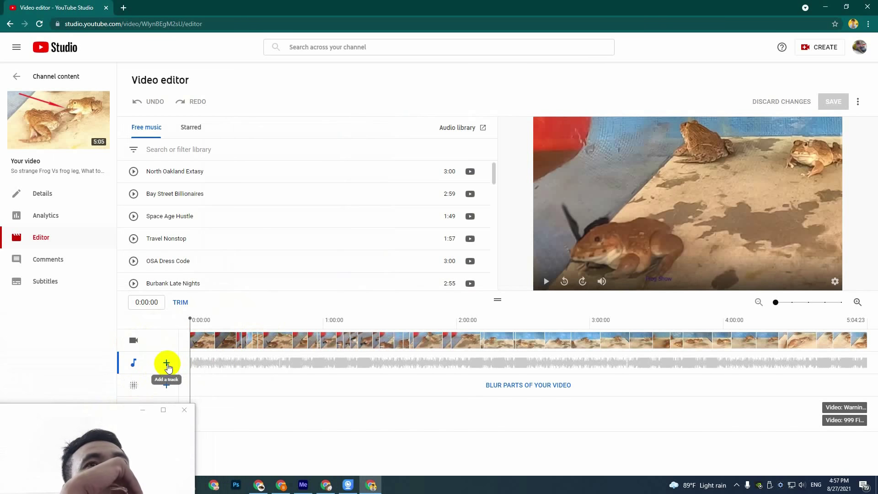
pyautogui.moveTo(174, 172)
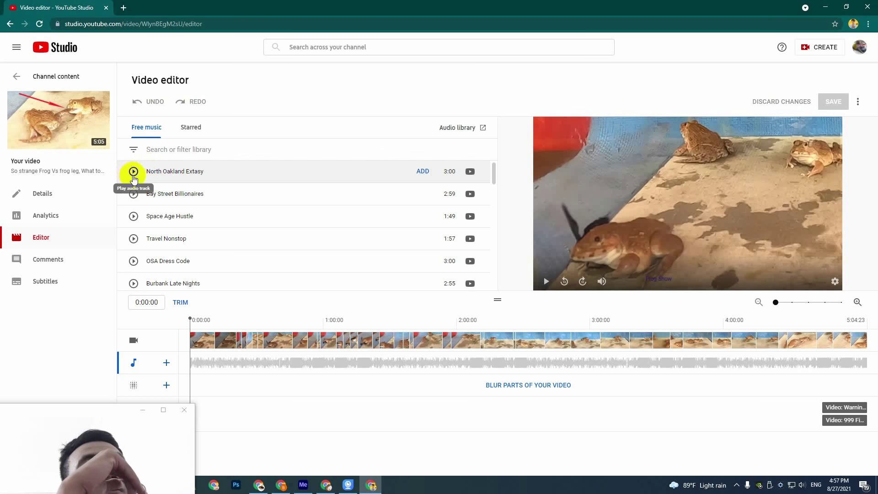
pyautogui.click(134, 172)
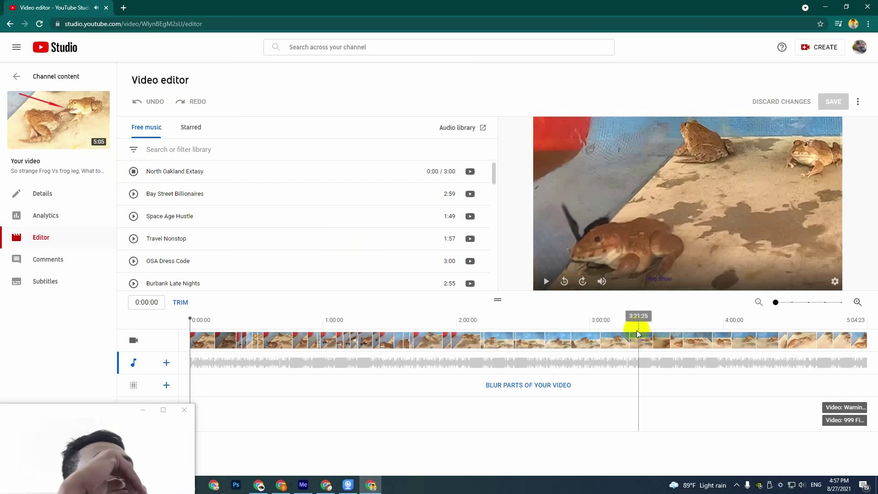
pyautogui.click(134, 196)
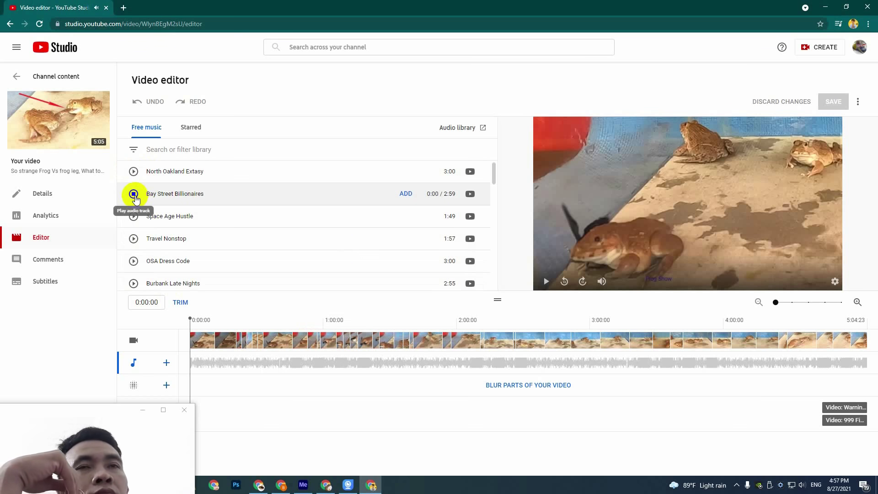
pyautogui.click(134, 218)
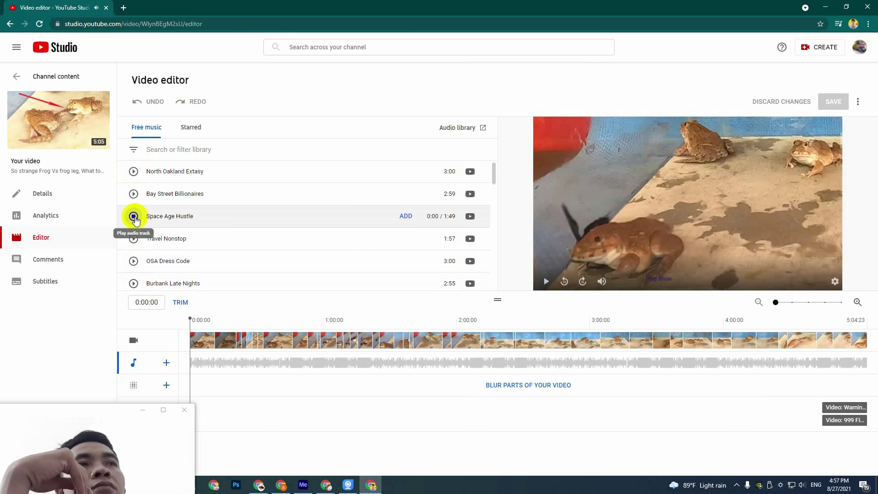
pyautogui.click(135, 241)
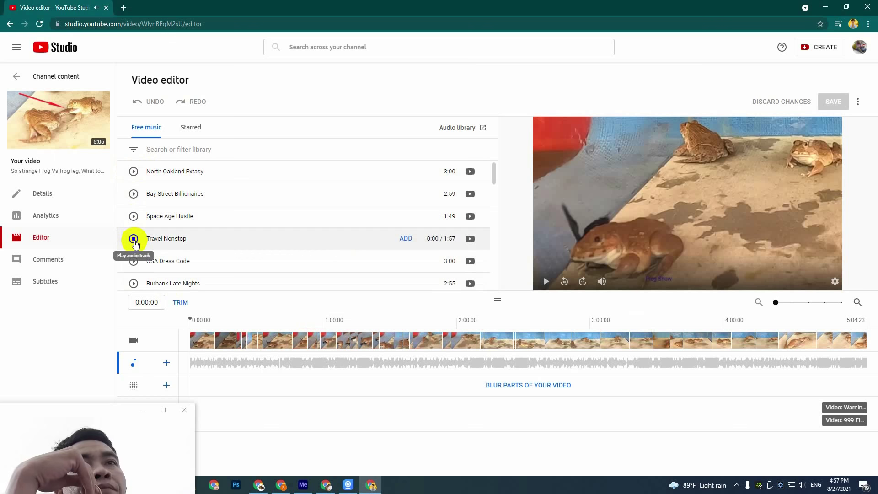
pyautogui.click(134, 239)
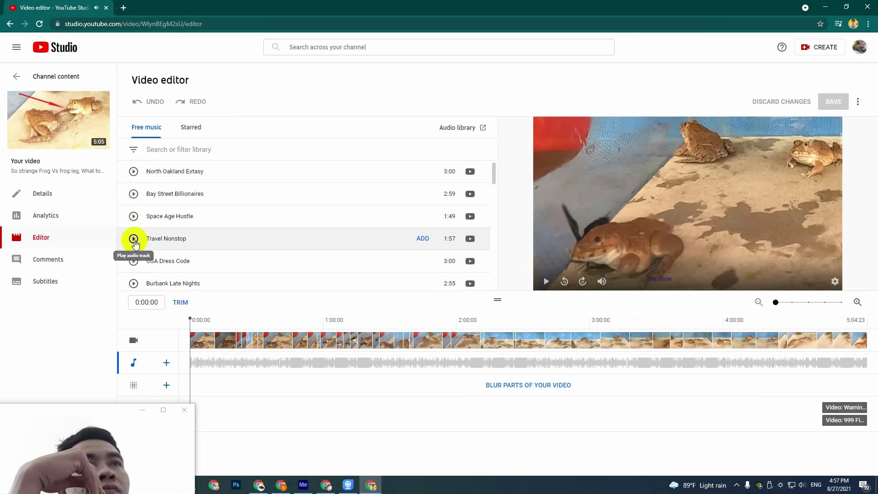
pyautogui.click(194, 151)
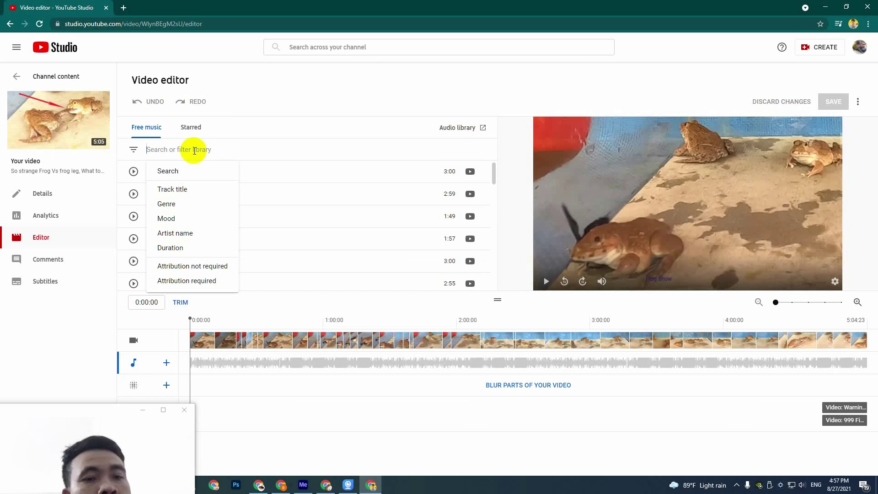
# Step: Filter the music library to romantic tracks and preview Muriel, Anywhen You Say and Papov
pyautogui.write('rom')
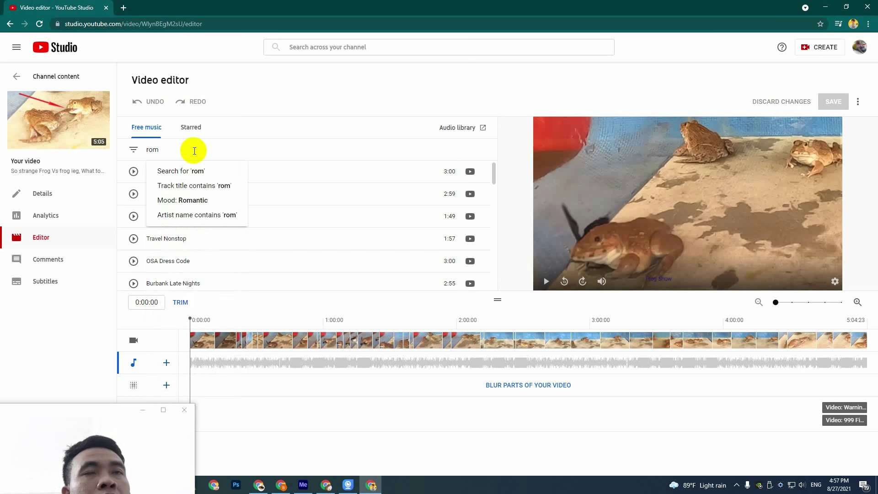
pyautogui.write('mu')
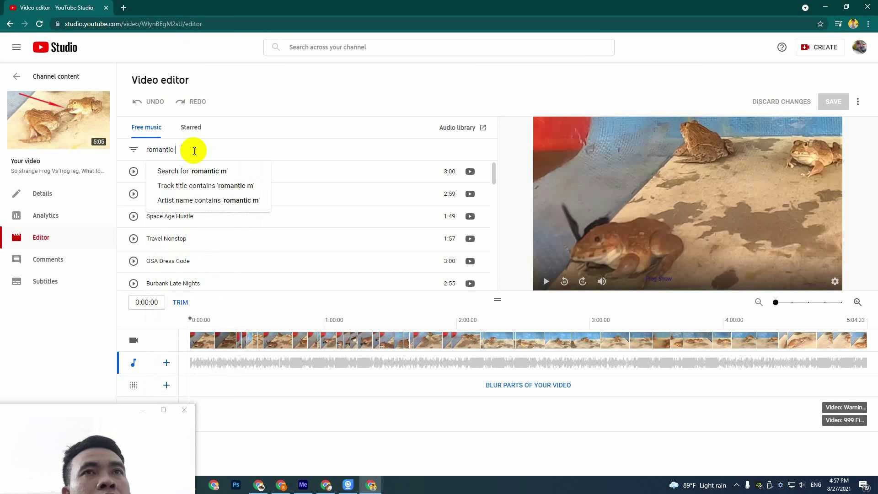
pyautogui.press('Return')
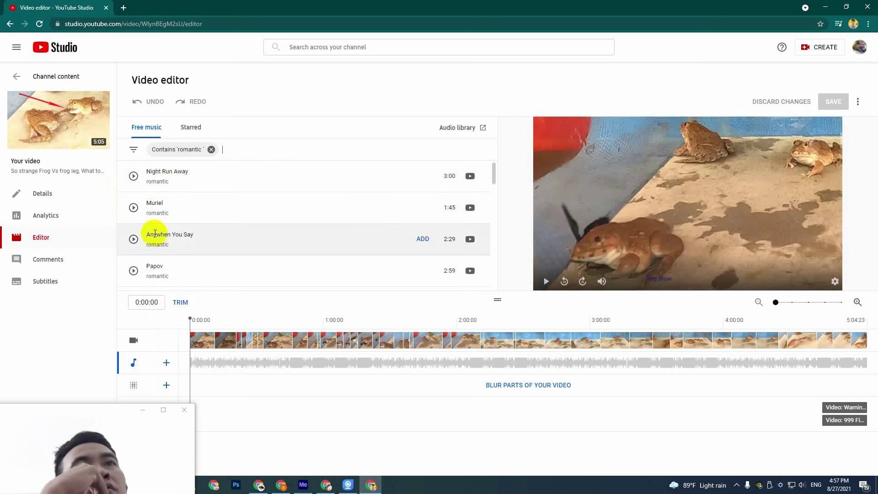
pyautogui.click(134, 209)
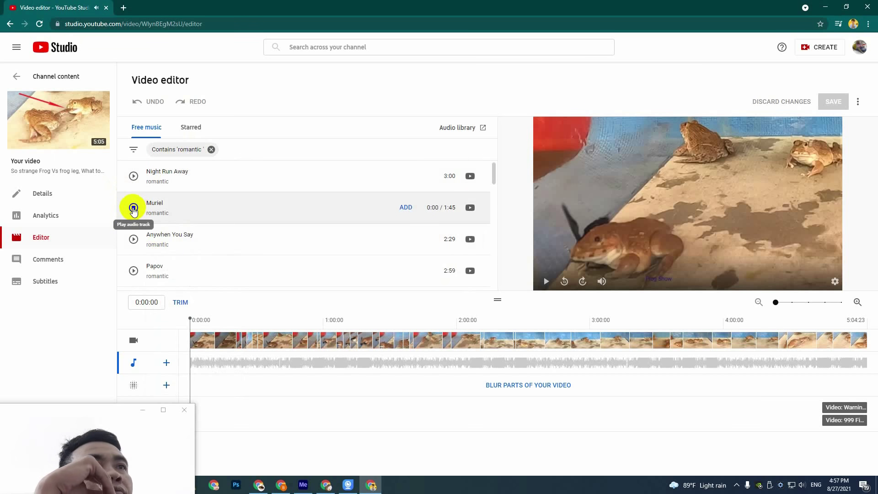
pyautogui.click(133, 240)
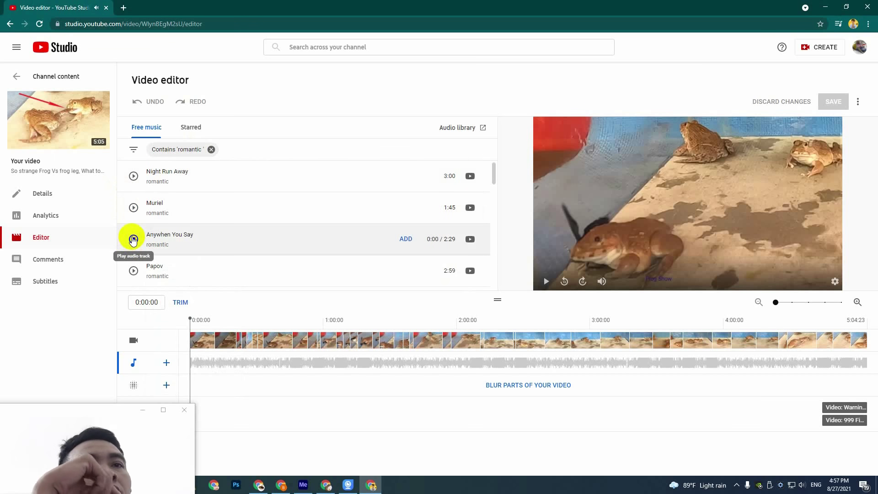
pyautogui.click(802, 486)
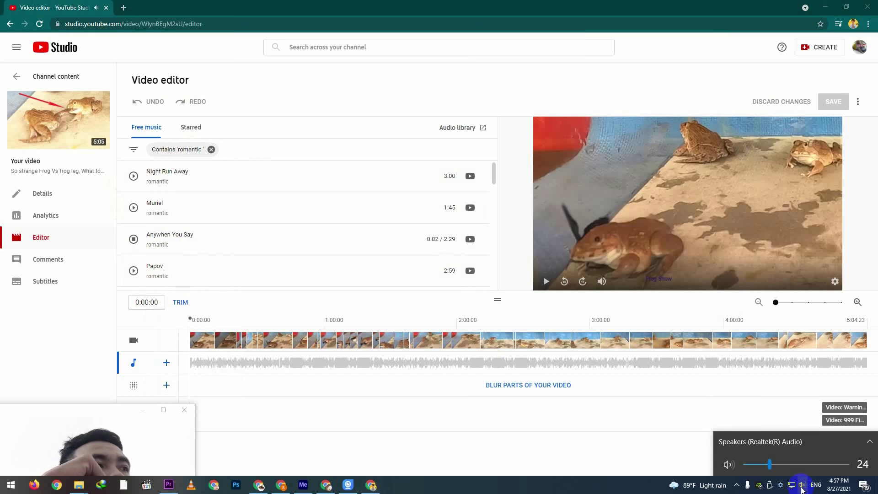
pyautogui.scroll(4, 802, 489)
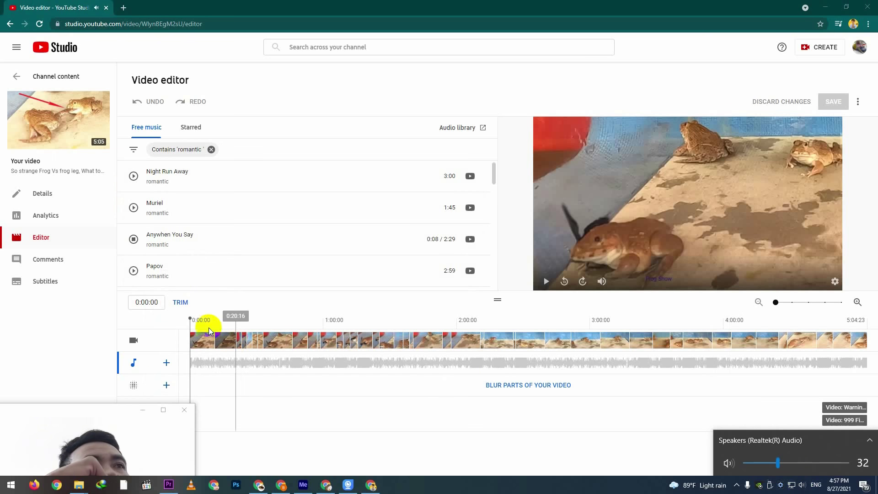
pyautogui.click(133, 271)
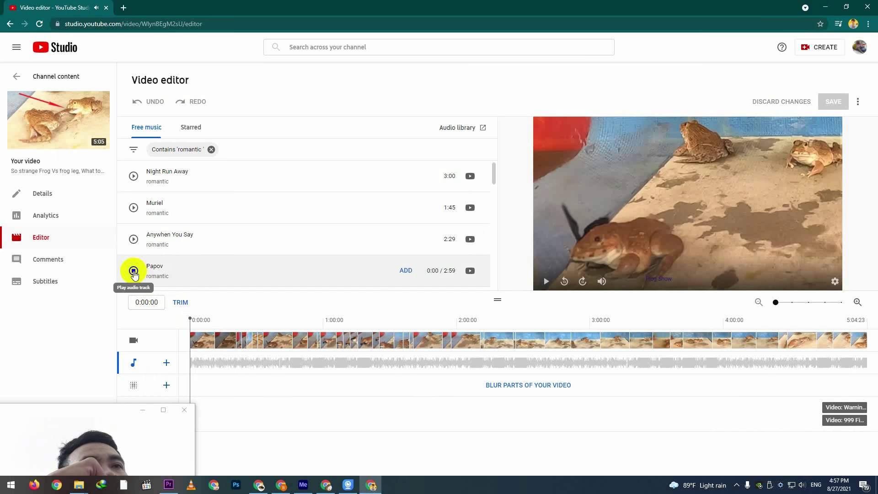
pyautogui.click(134, 239)
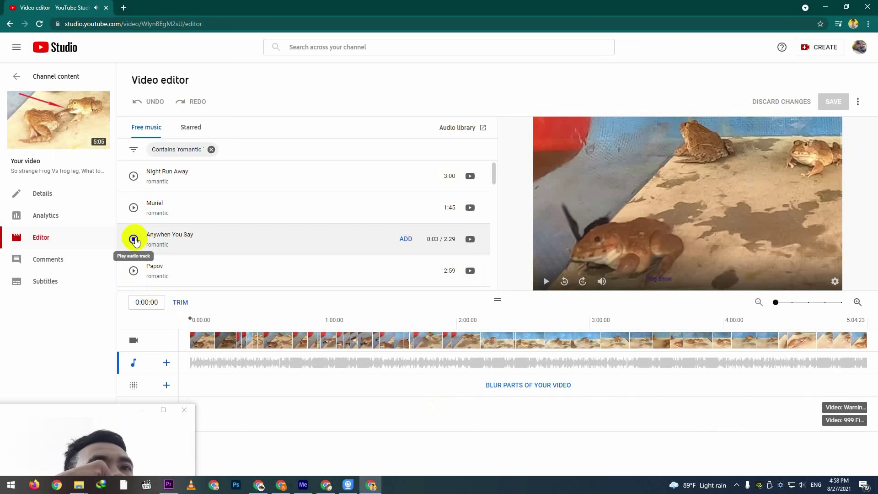
pyautogui.click(134, 239)
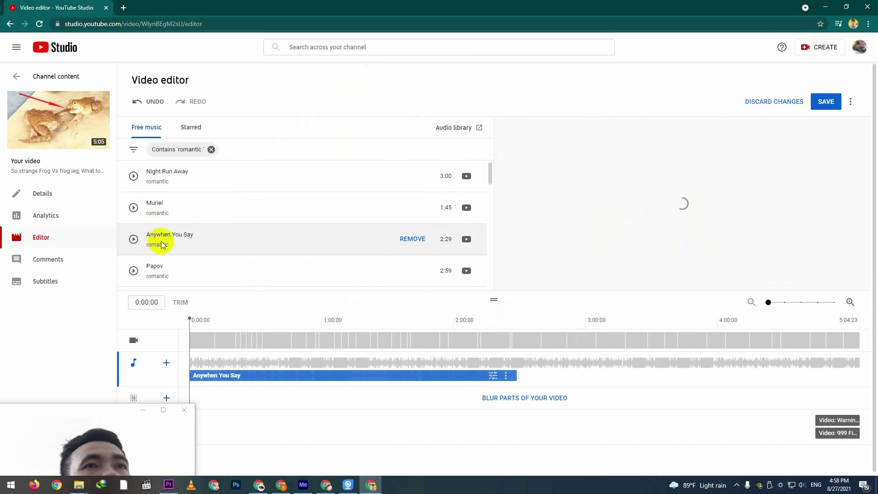
# Step: Scroll further down the romantic track list
pyautogui.scroll(-3, 249, 230)
pyautogui.scroll(-3, 154, 230)
pyautogui.click(134, 235)
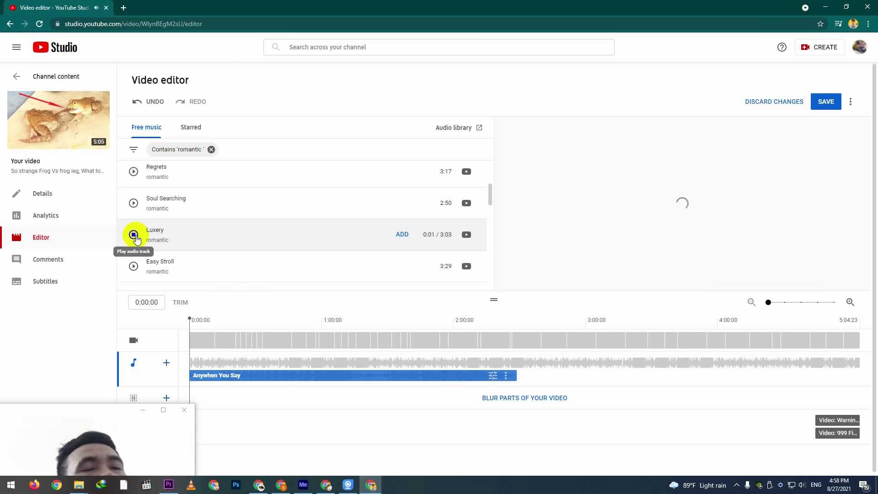
pyautogui.click(133, 266)
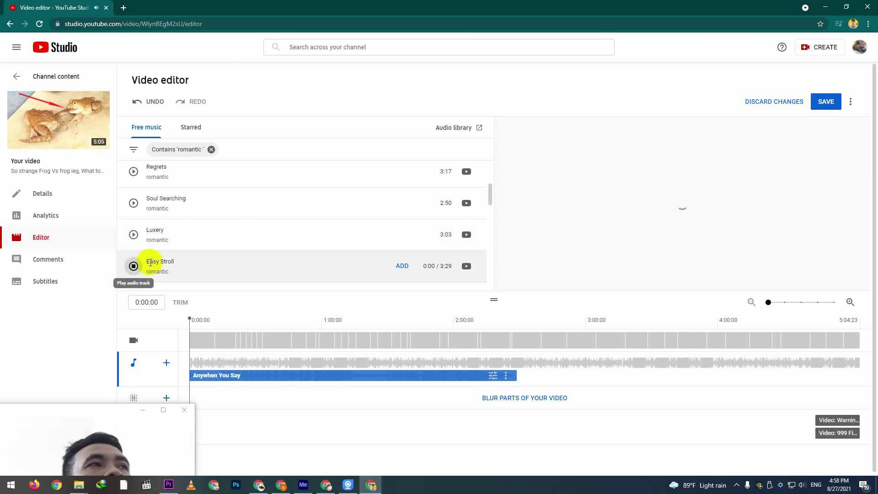
pyautogui.scroll(-1, 174, 249)
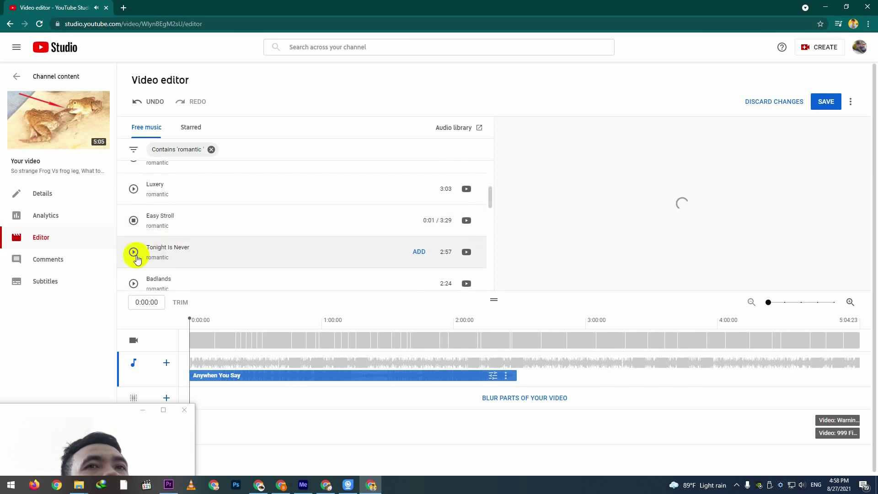
pyautogui.click(134, 252)
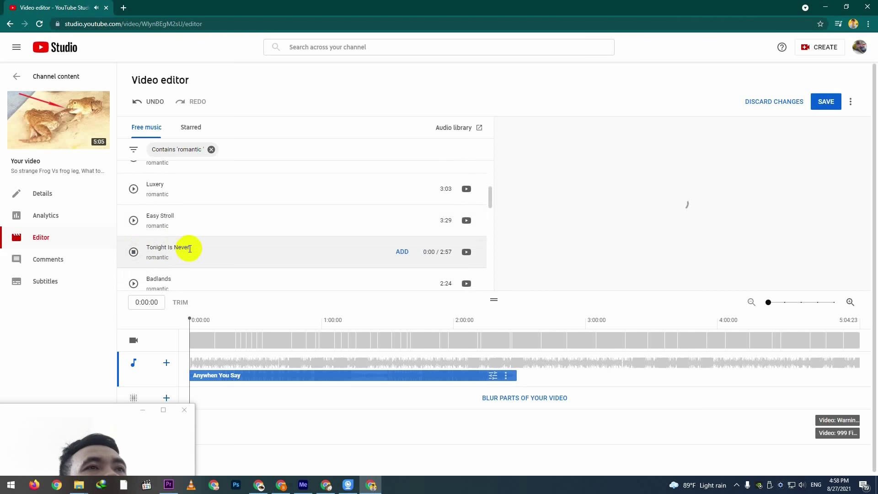
pyautogui.scroll(-1, 190, 249)
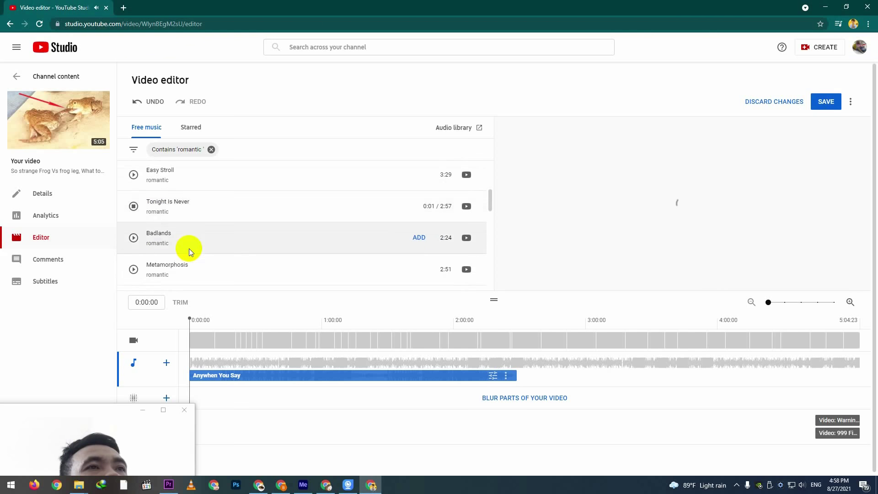
pyautogui.click(136, 271)
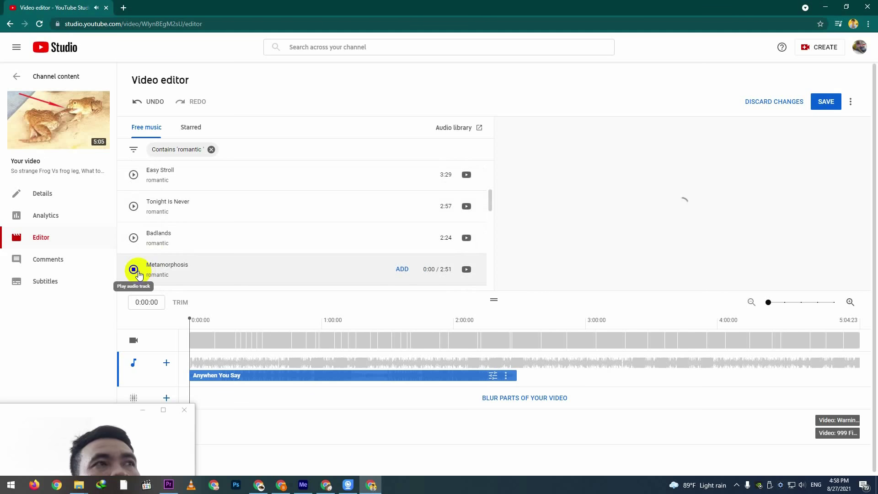
pyautogui.scroll(-1, 221, 243)
pyautogui.click(134, 255)
pyautogui.moveTo(136, 286)
pyautogui.click(134, 287)
pyautogui.scroll(-3, 206, 252)
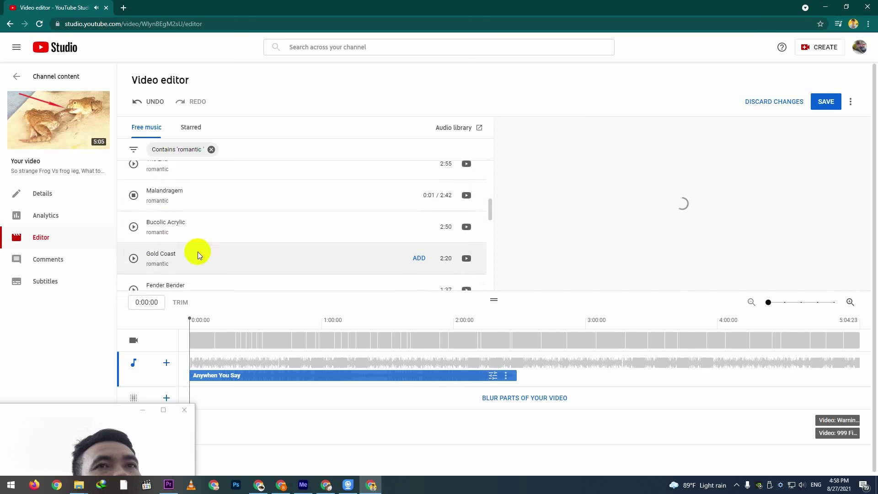
pyautogui.click(133, 227)
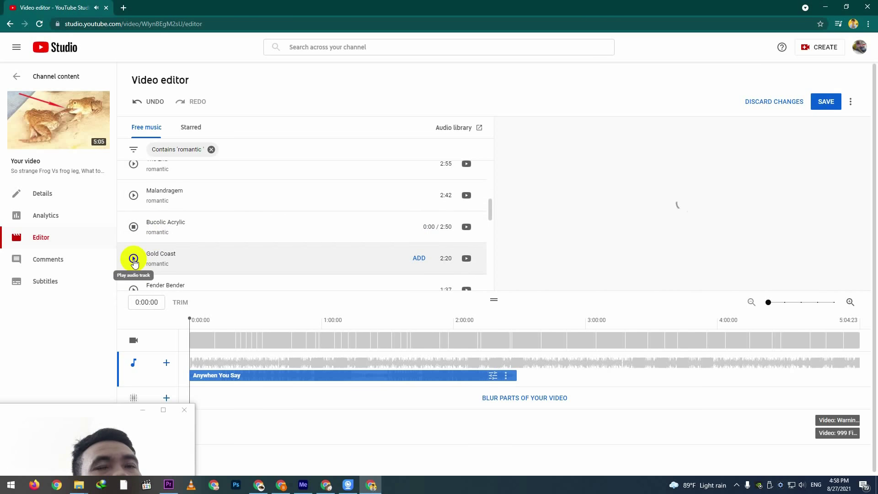
pyautogui.click(133, 259)
pyautogui.click(133, 288)
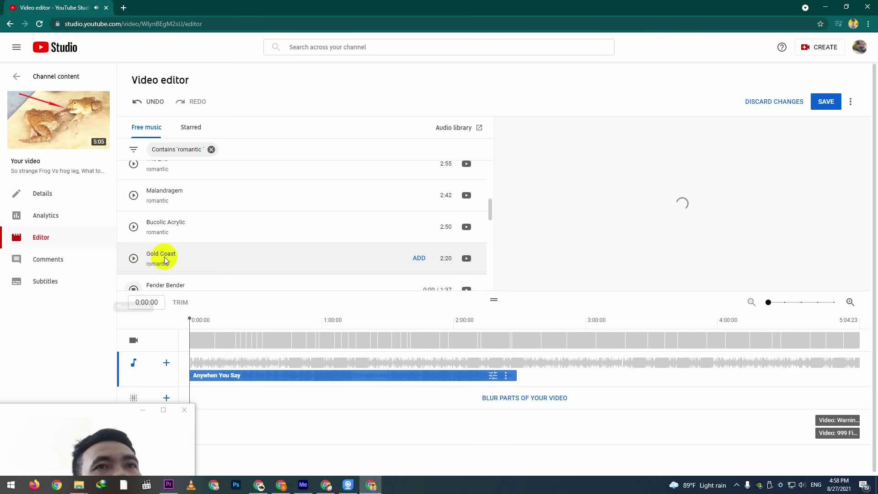
pyautogui.scroll(-1, 202, 240)
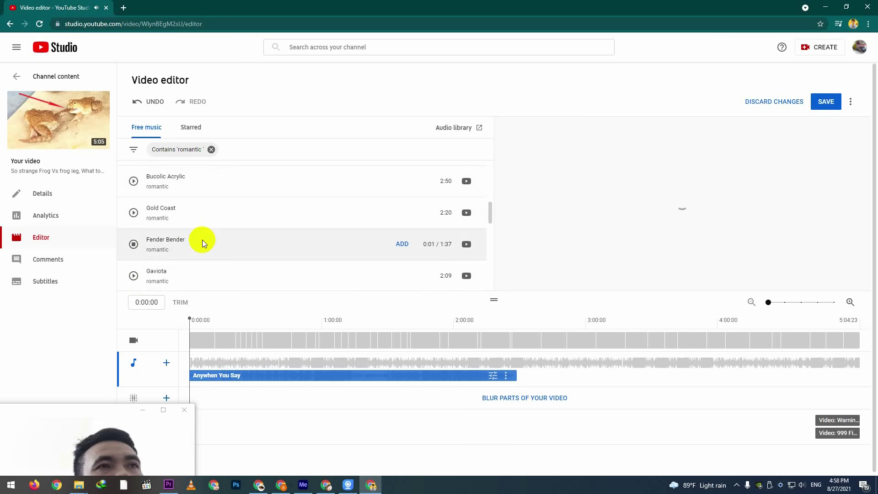
pyautogui.click(134, 275)
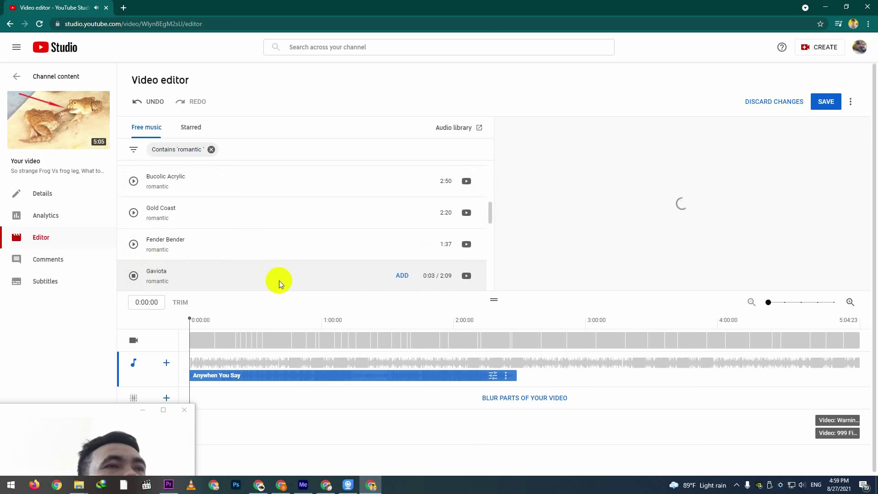
pyautogui.scroll(-2, 284, 278)
pyautogui.click(134, 247)
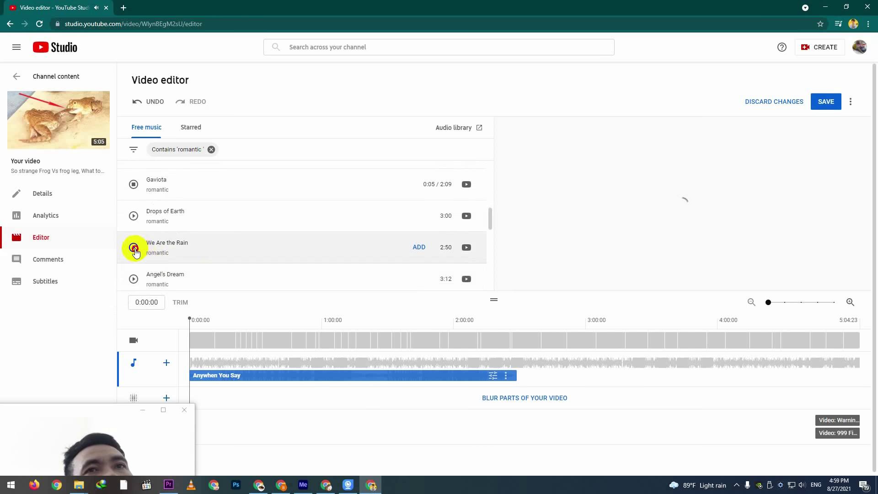
pyautogui.click(134, 216)
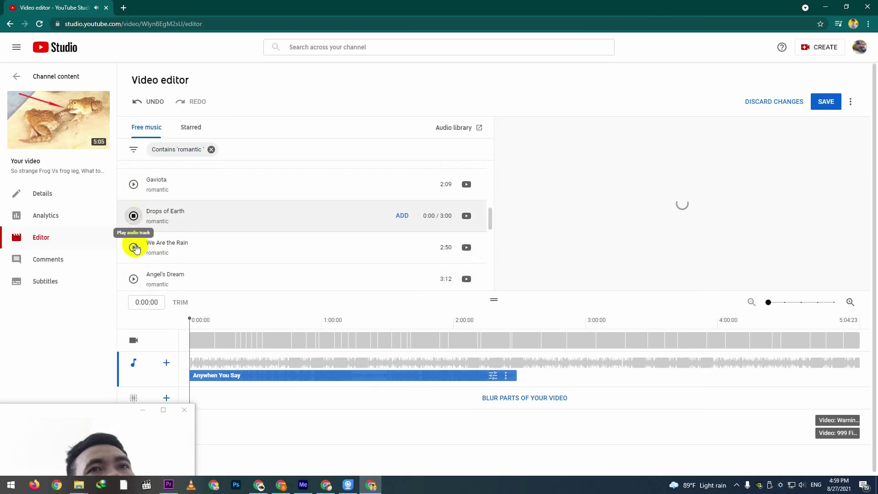
pyautogui.click(134, 279)
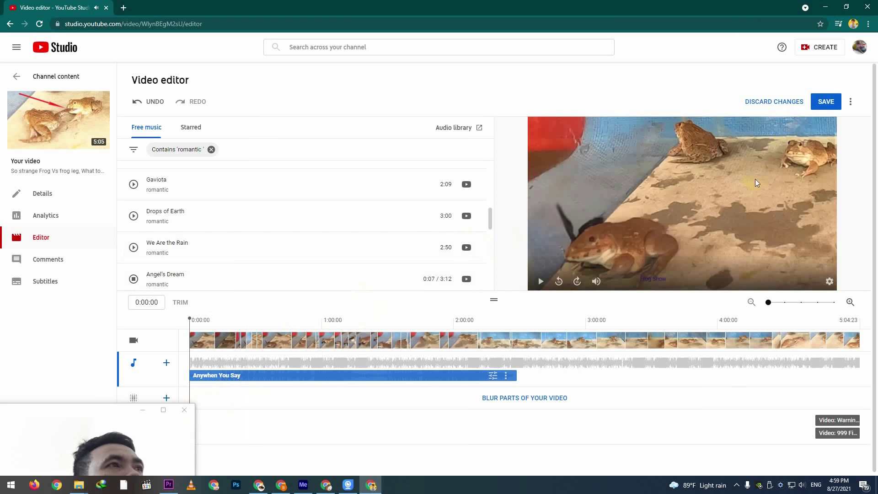
pyautogui.click(828, 101)
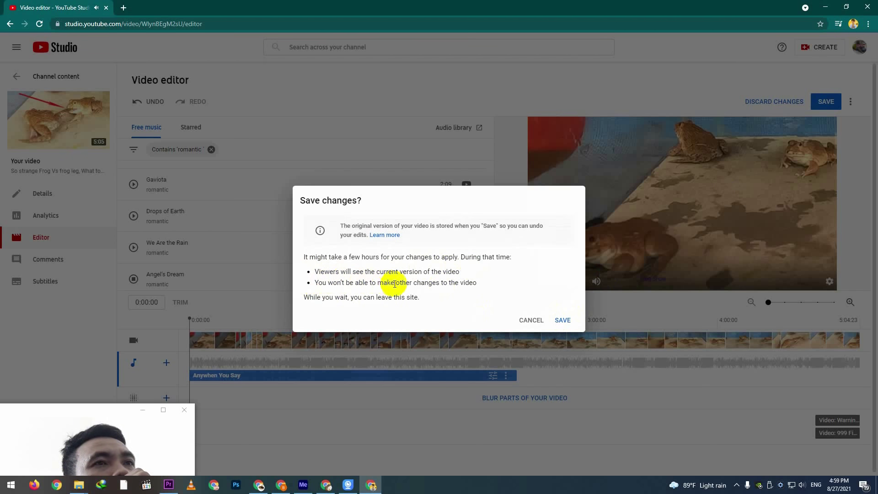
# Step: Confirm the save in the 'Save changes?' dialog
pyautogui.click(563, 320)
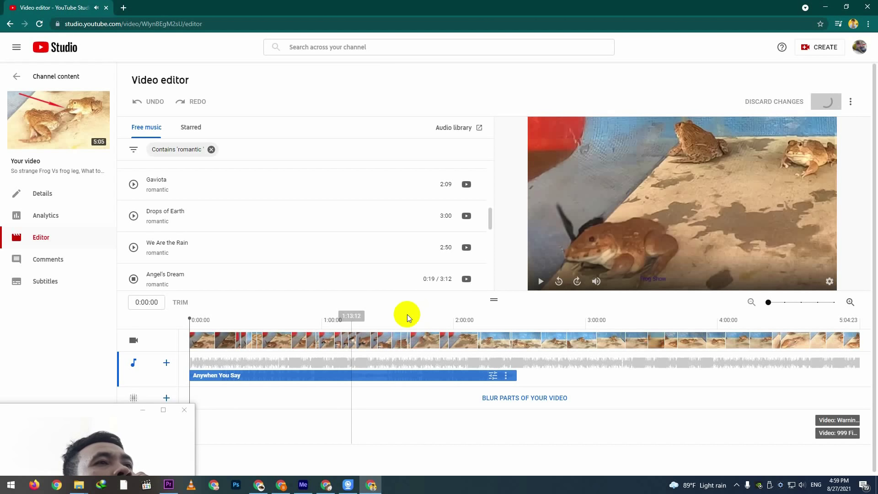